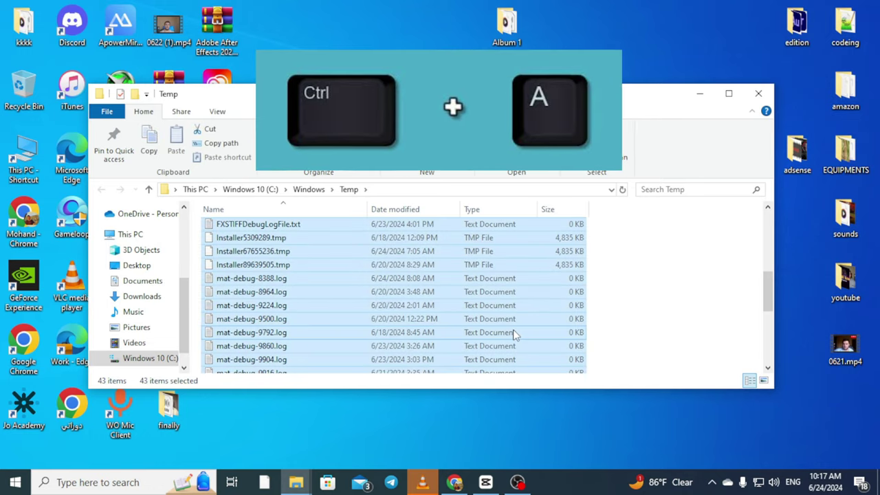
Delete all selected items in the Windows Temp folder, skipping those that need permission or are in use, and close the folder
{"action": "key", "text": "Delete"}
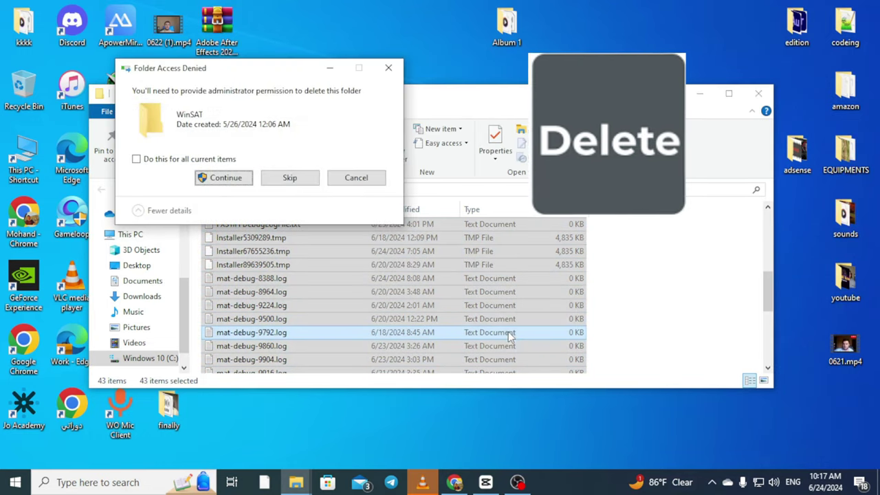
{"action": "left_click", "coordinate": [137, 160]}
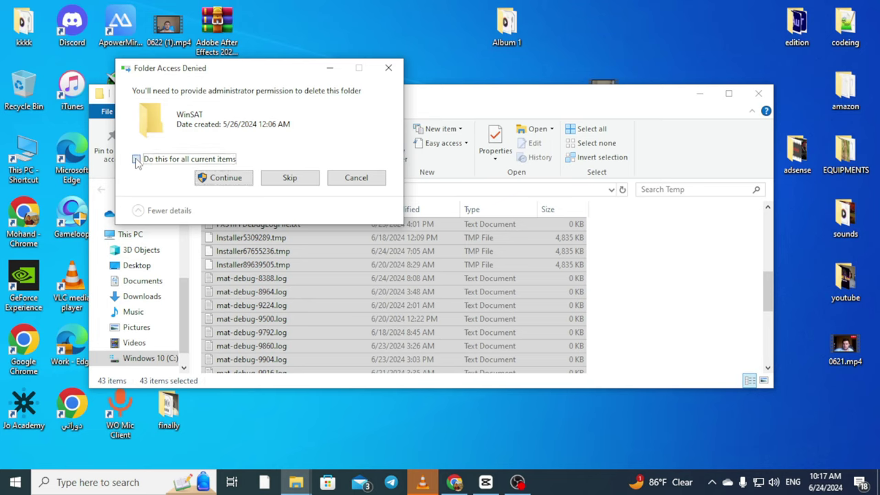
{"action": "left_click", "coordinate": [286, 179]}
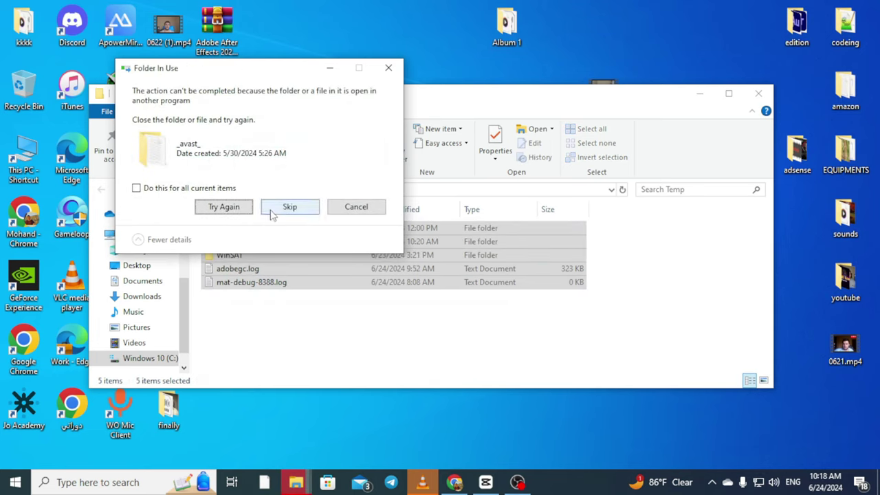
{"action": "left_click", "coordinate": [270, 214]}
{"action": "left_click", "coordinate": [277, 211]}
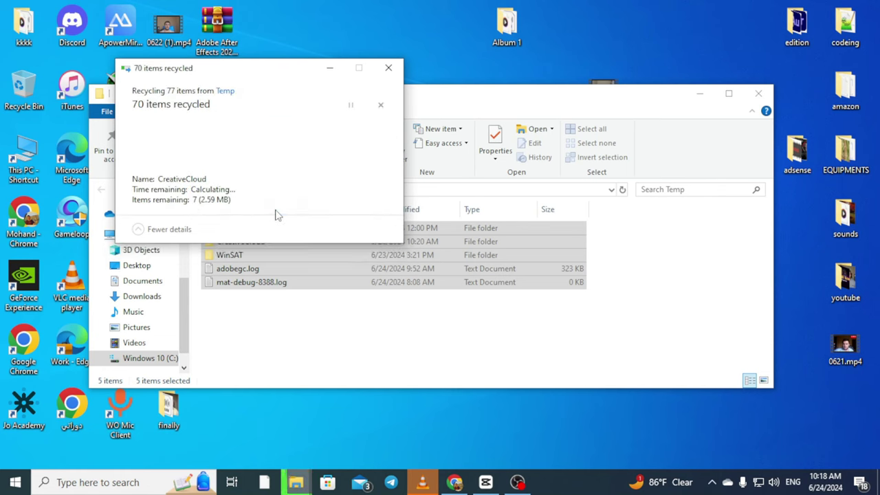
{"action": "left_click", "coordinate": [141, 189]}
{"action": "left_click", "coordinate": [309, 206]}
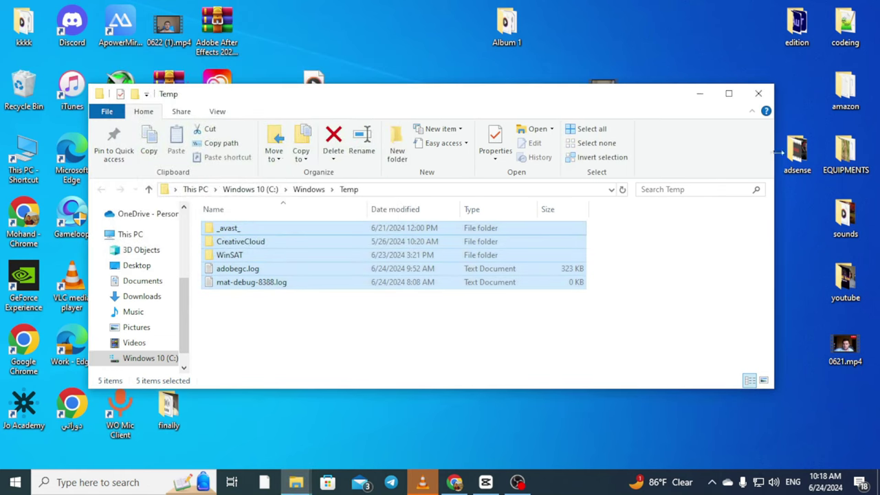
{"action": "left_click", "coordinate": [758, 92]}
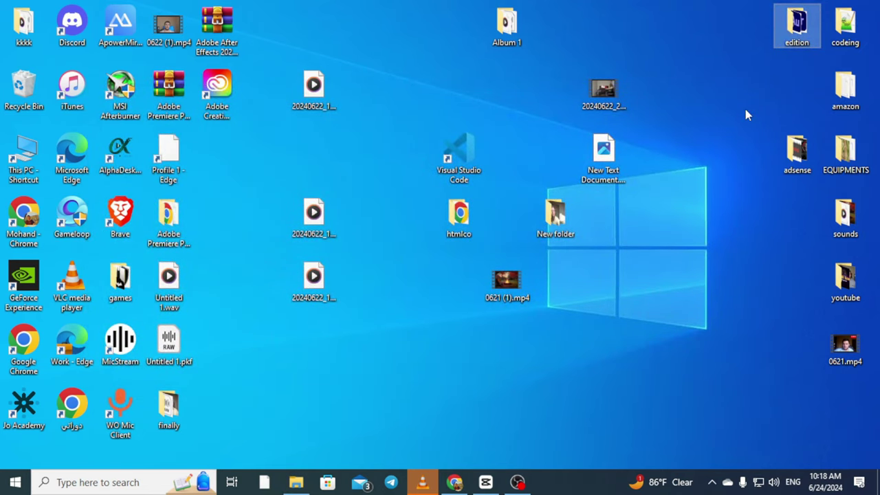
Open the user's temporary files folder with the Run command %temp% and maximize its window
{"action": "key", "text": "super+r"}
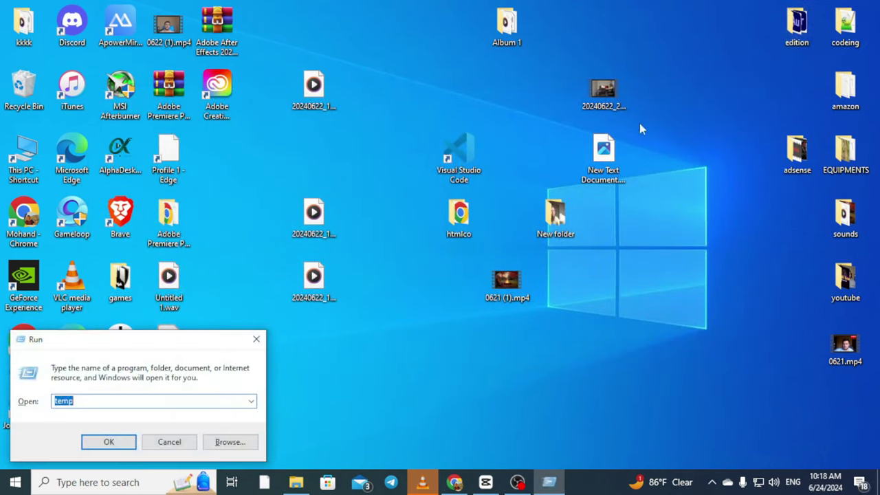
{"action": "left_click", "coordinate": [55, 401]}
{"action": "type", "text": "%"}
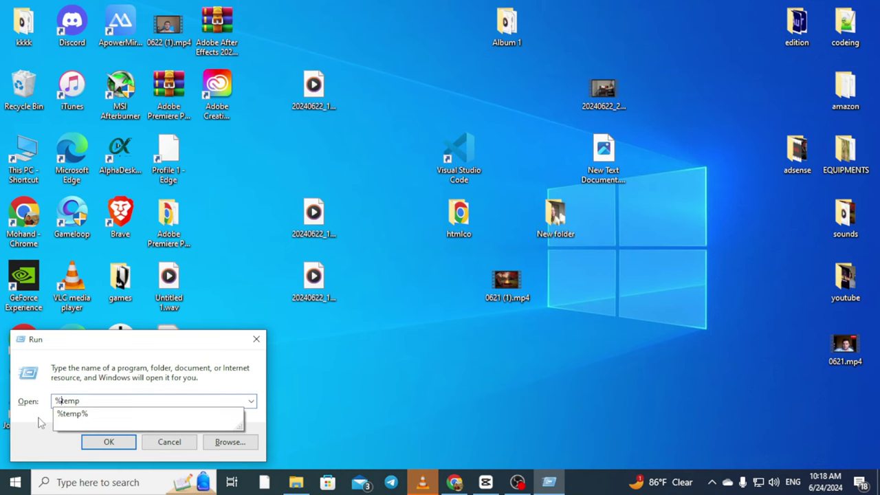
{"action": "key", "text": "Down"}
{"action": "key", "text": "Return"}
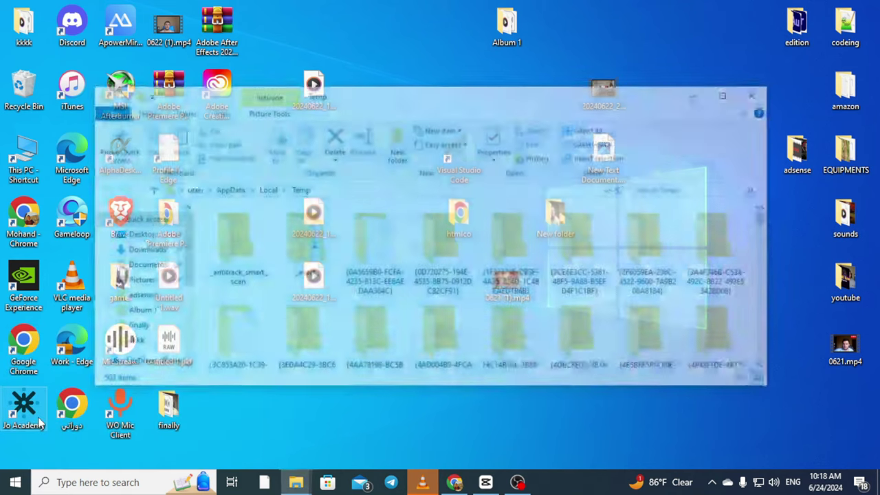
{"action": "left_click", "coordinate": [729, 94]}
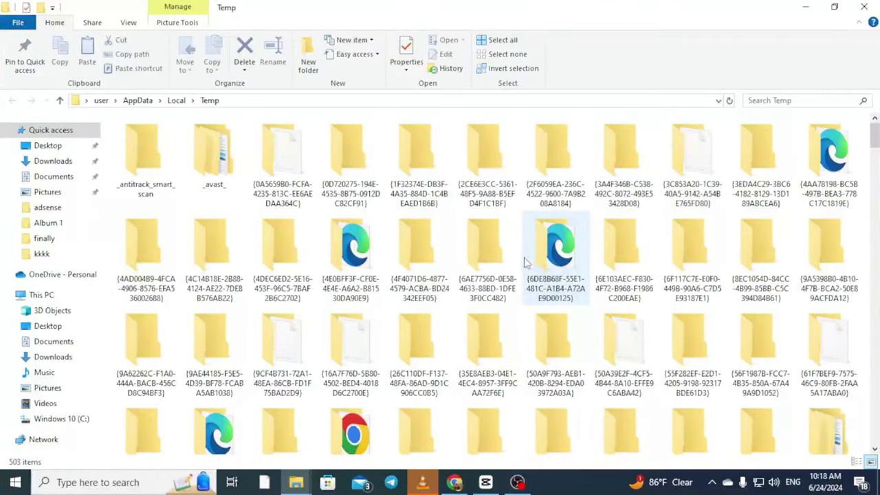
Delete everything in the user's Temp folder, skipping all protected or in-use items, and close the folder
{"action": "key", "text": "ctrl+a"}
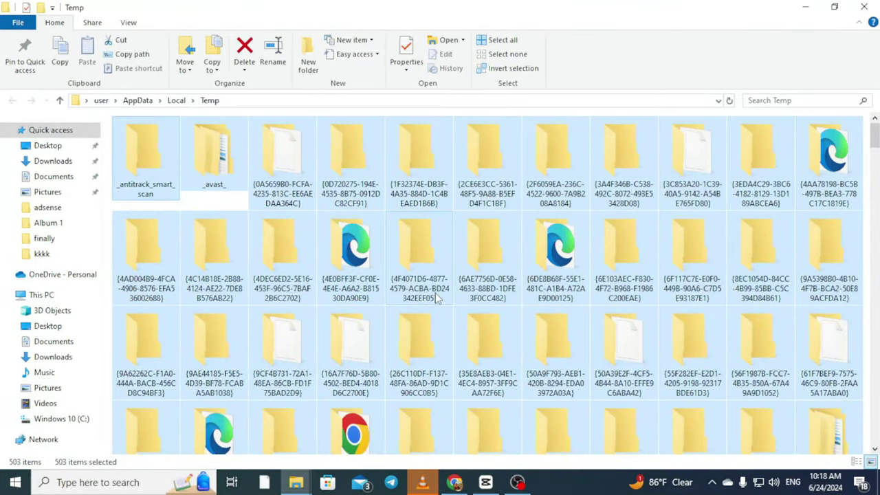
{"action": "key", "text": "Delete"}
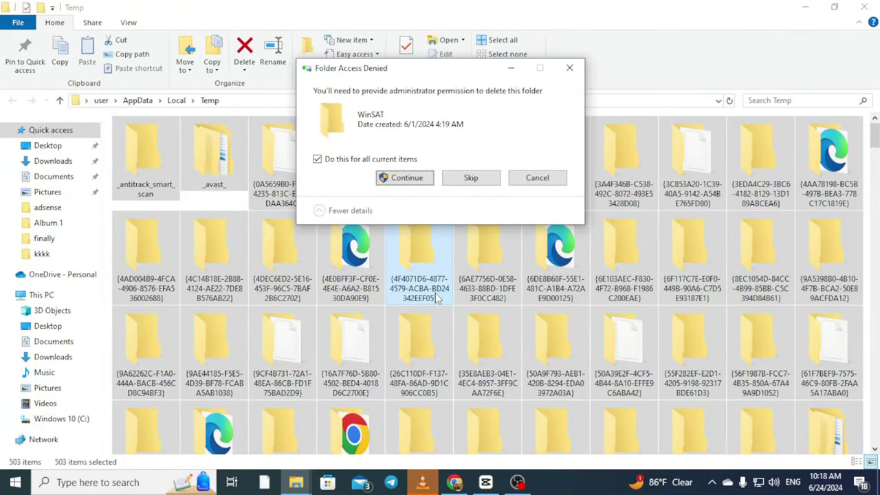
{"action": "left_click", "coordinate": [470, 178]}
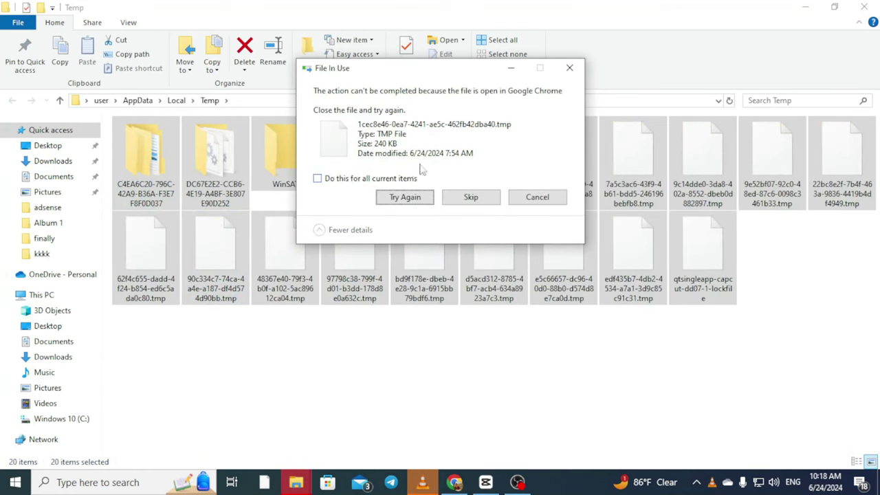
{"action": "left_click", "coordinate": [318, 178]}
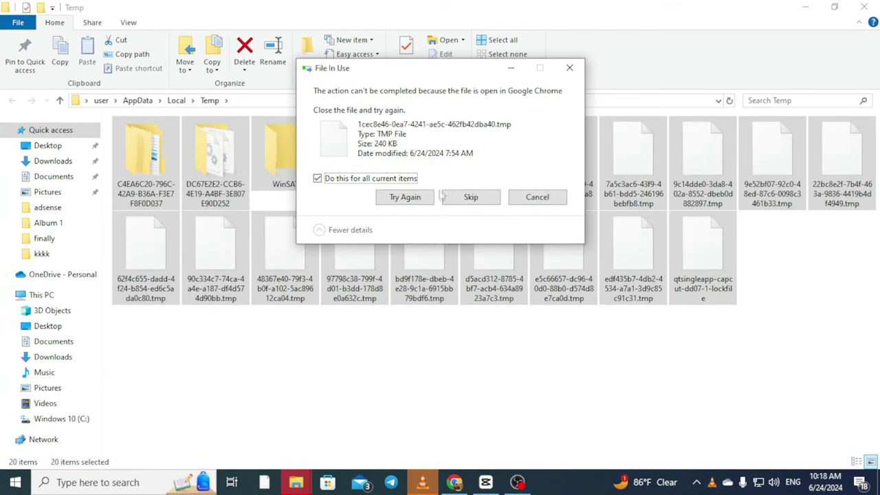
{"action": "left_click", "coordinate": [472, 197]}
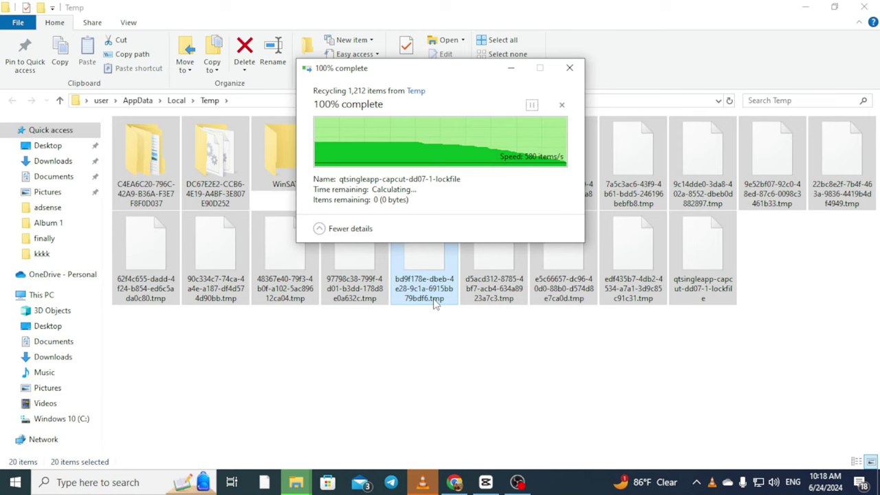
{"action": "left_click", "coordinate": [865, 6]}
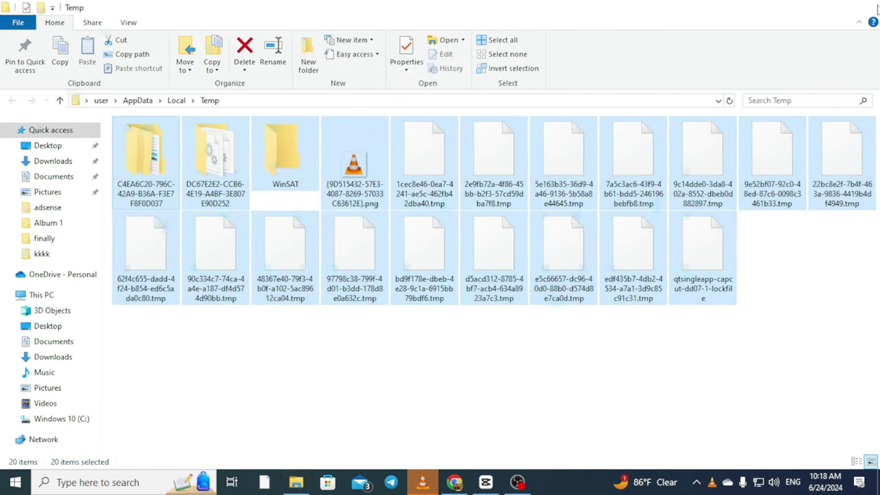
Open the Windows prefetch folder with the Run command prefetch
{"action": "left_click", "coordinate": [166, 484]}
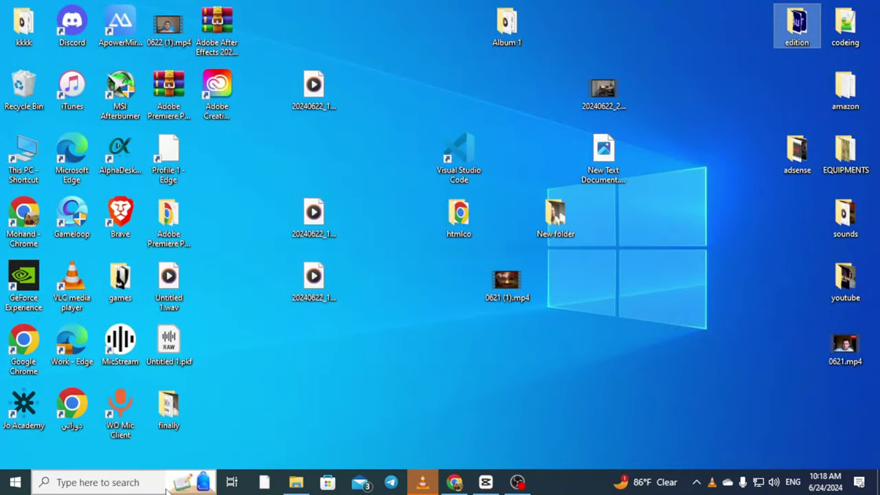
{"action": "left_click", "coordinate": [516, 104]}
{"action": "key", "text": "super+r"}
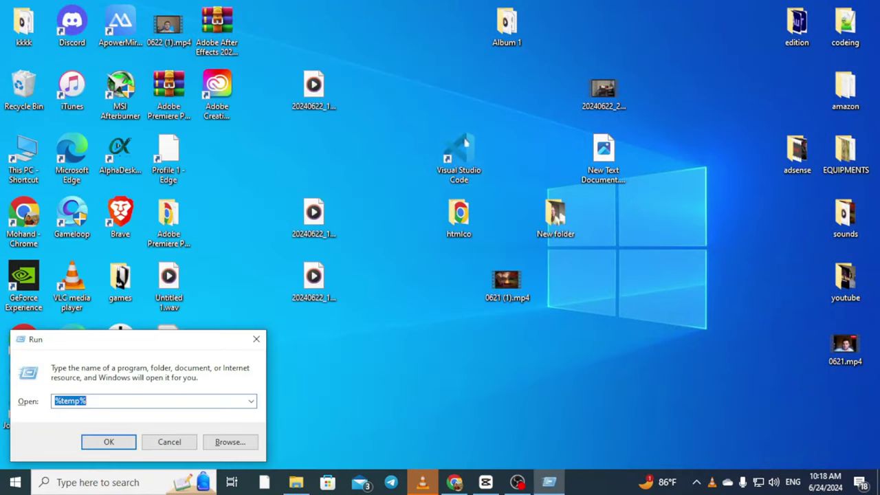
{"action": "key", "text": "BackSpace"}
{"action": "type", "text": "pr"}
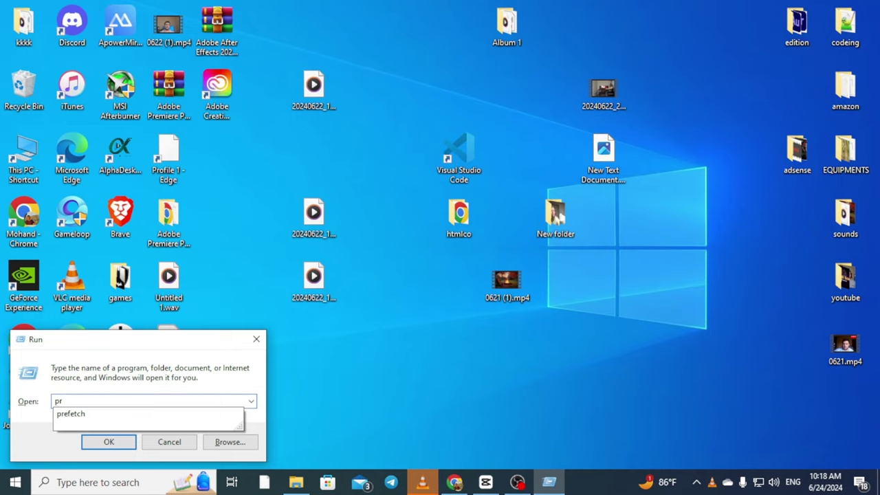
{"action": "key", "text": "Down"}
{"action": "key", "text": "Return"}
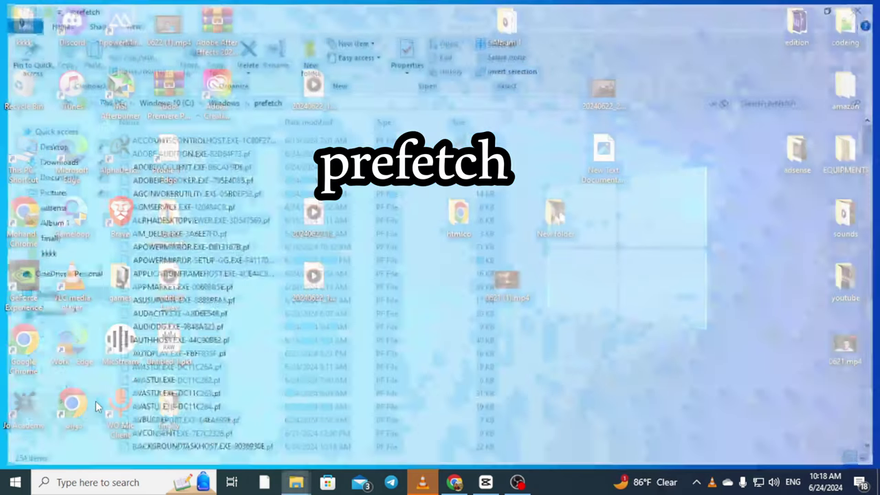
Delete all files in the prefetch folder, retrying the in-use file and skipping it for all current items
{"action": "key", "text": "ctrl+a"}
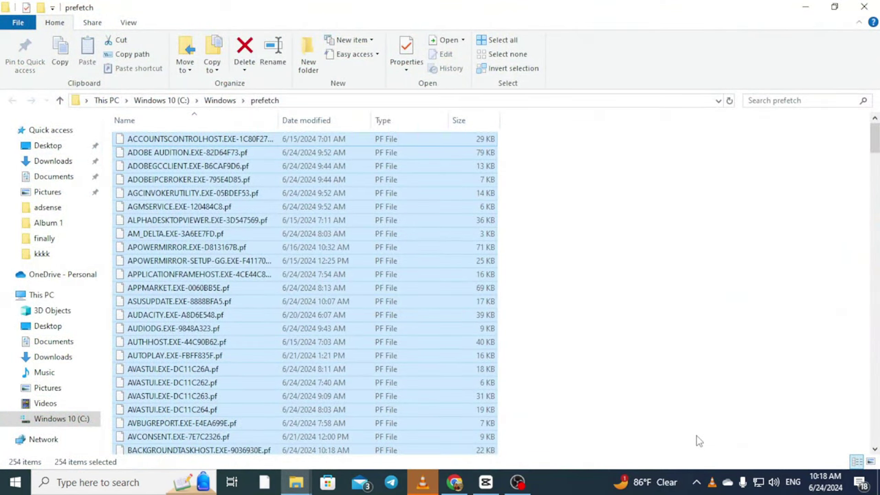
{"action": "key", "text": "Delete"}
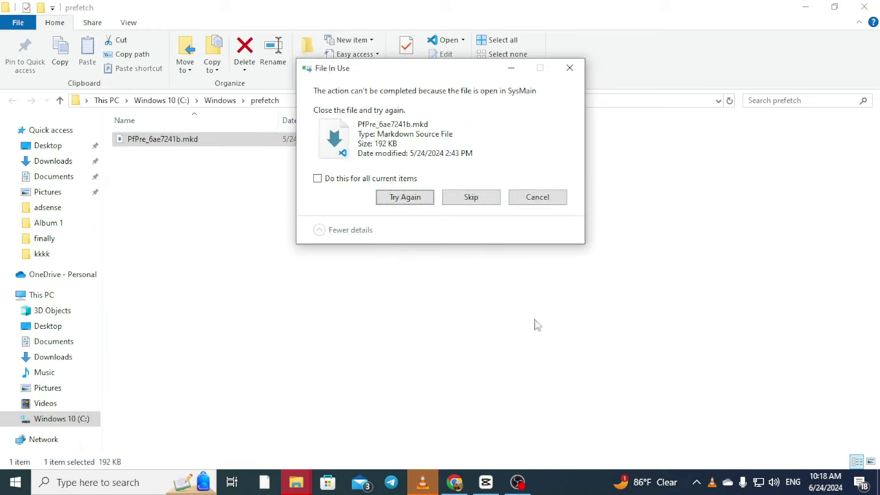
{"action": "left_click", "coordinate": [413, 198]}
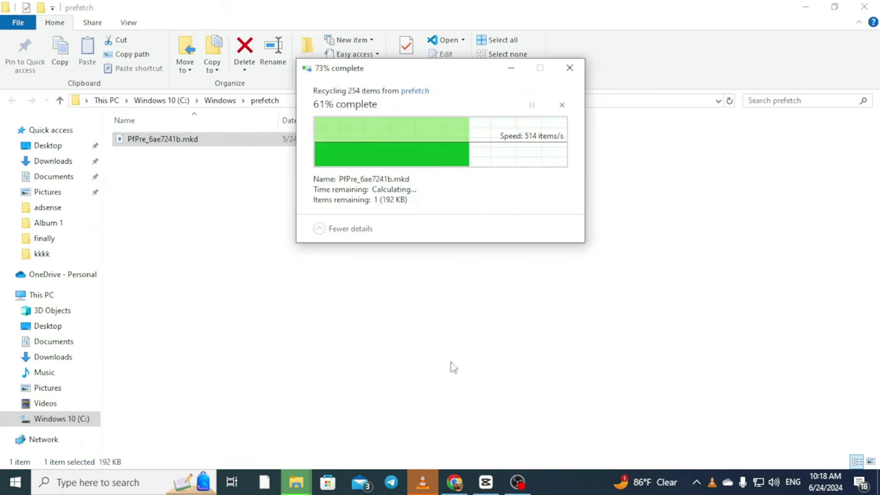
{"action": "left_click", "coordinate": [370, 181]}
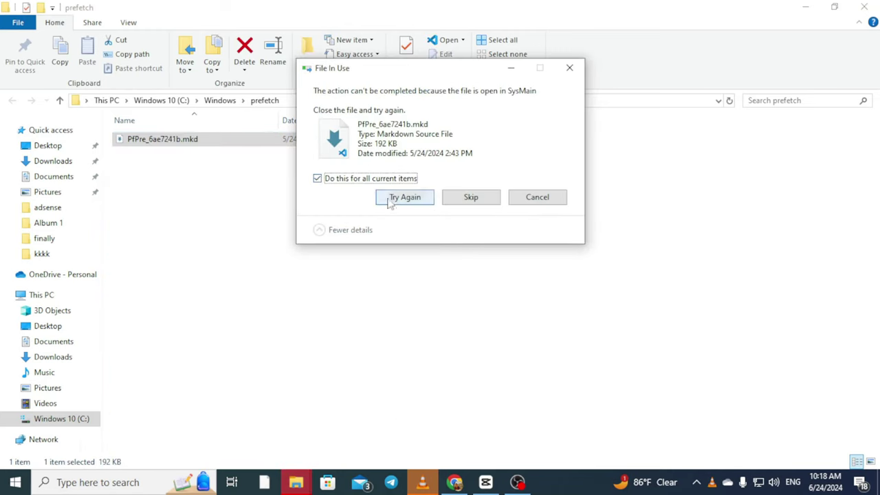
{"action": "left_click", "coordinate": [390, 198]}
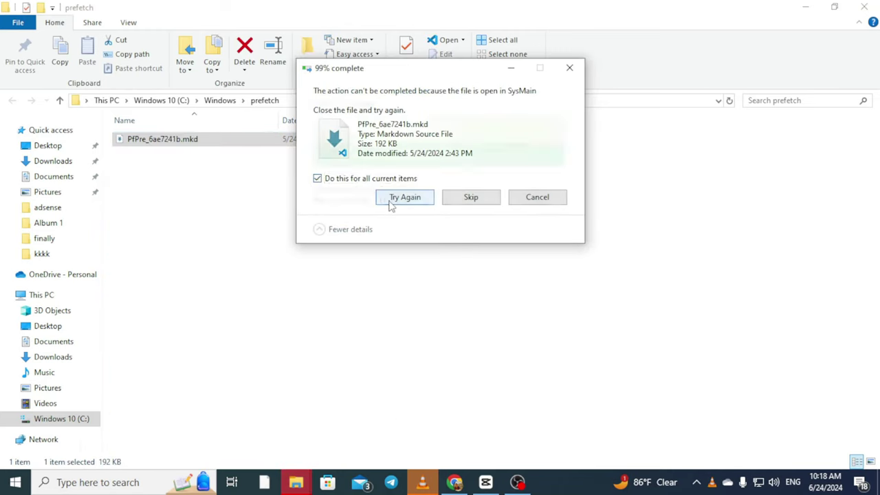
{"action": "left_click", "coordinate": [479, 205]}
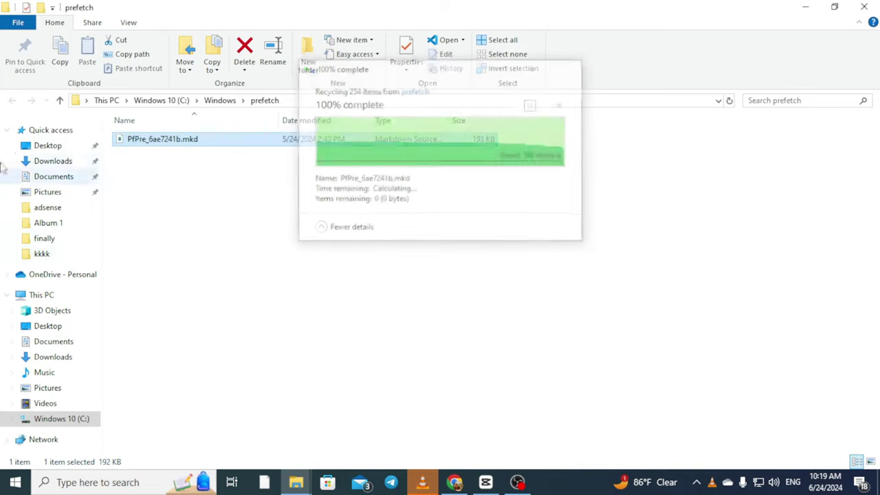
{"action": "key", "text": "ctrl+a"}
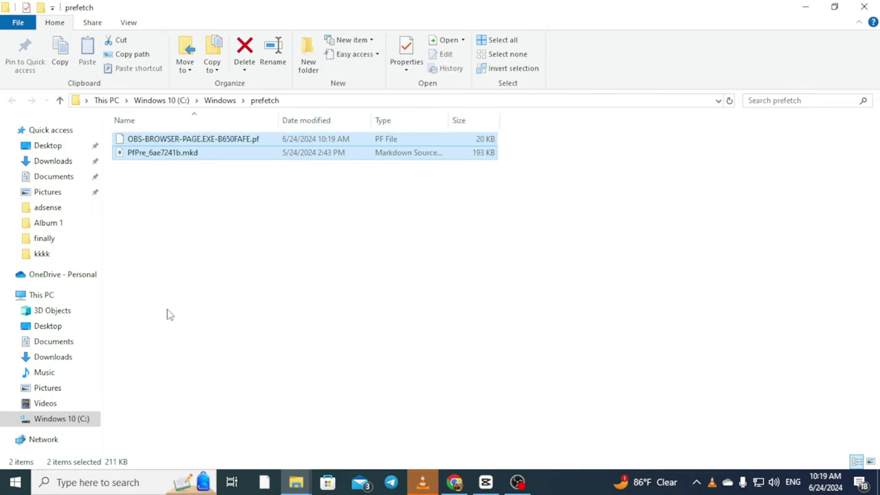
{"action": "left_click", "coordinate": [167, 312]}
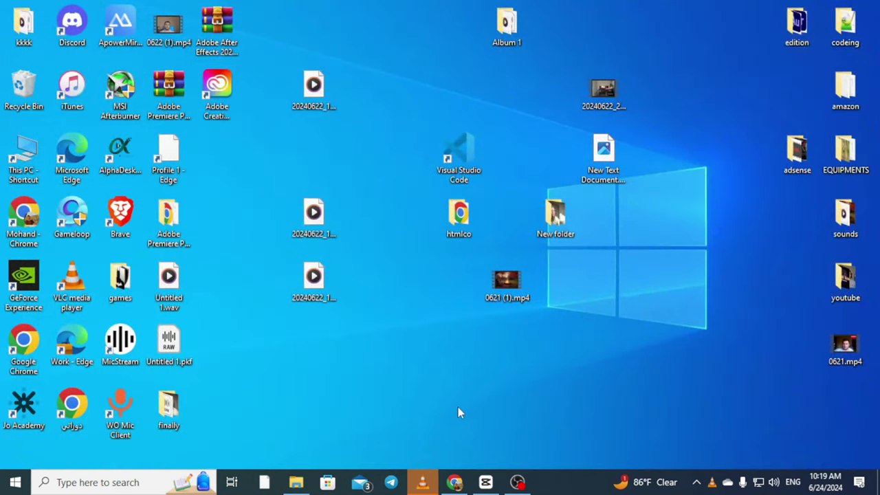
Open the Recycle Bin, permanently delete all of its items, and close it
{"action": "double_click", "coordinate": [23, 88]}
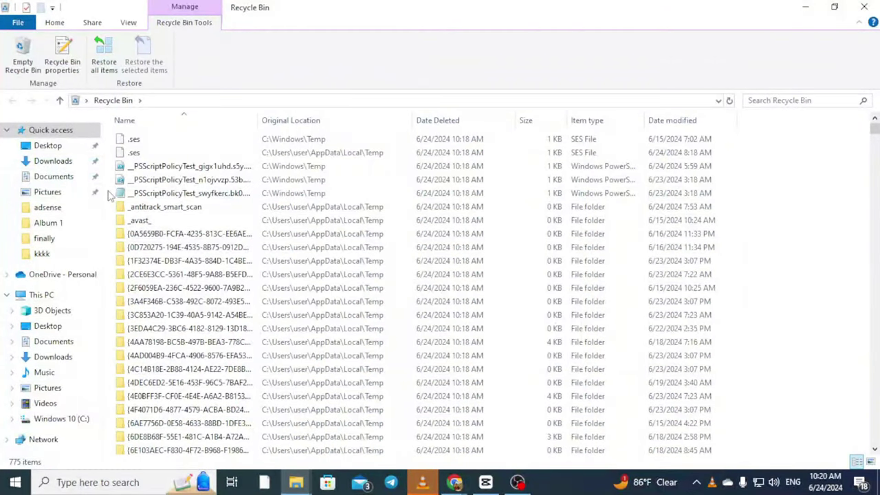
{"action": "key", "text": "ctrl+a"}
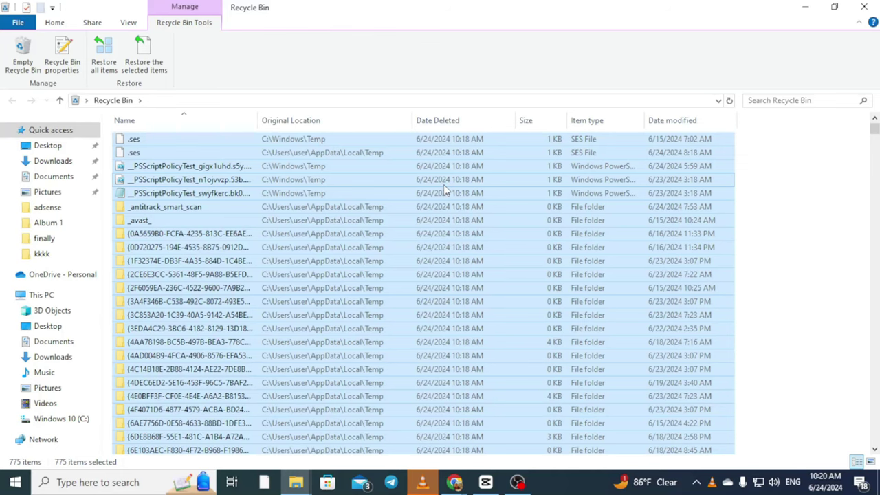
{"action": "key", "text": "shift+Delete"}
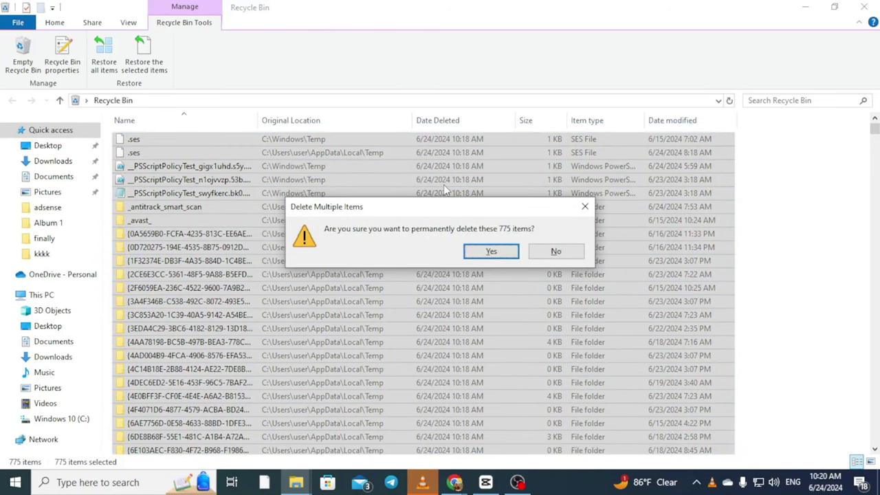
{"action": "key", "text": "Return"}
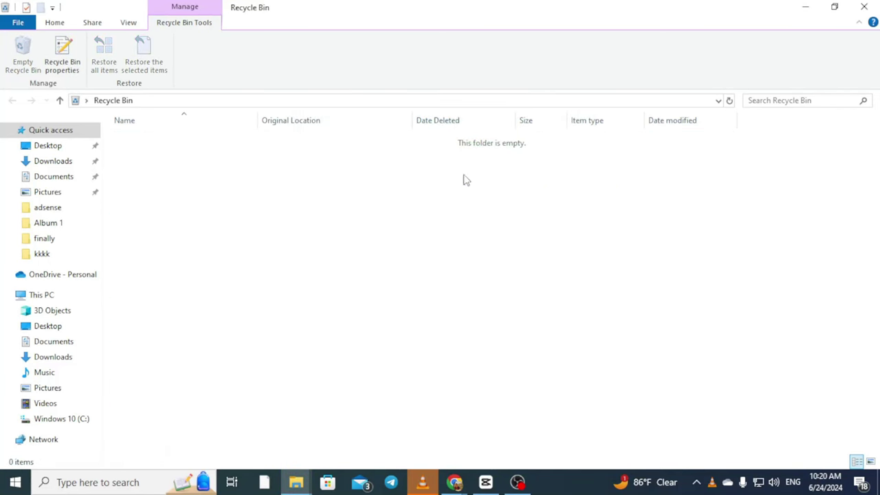
{"action": "left_click", "coordinate": [864, 7]}
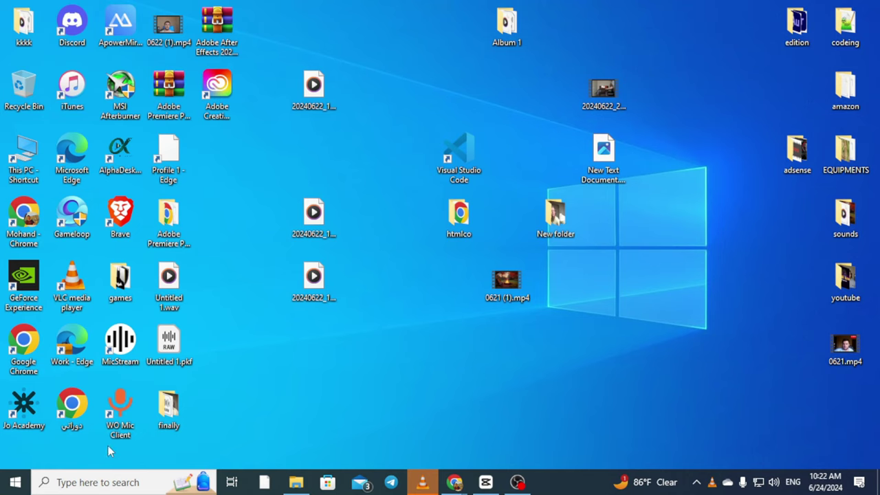
Open the Apps & features settings from the recent Windows searches
{"action": "left_click", "coordinate": [103, 483]}
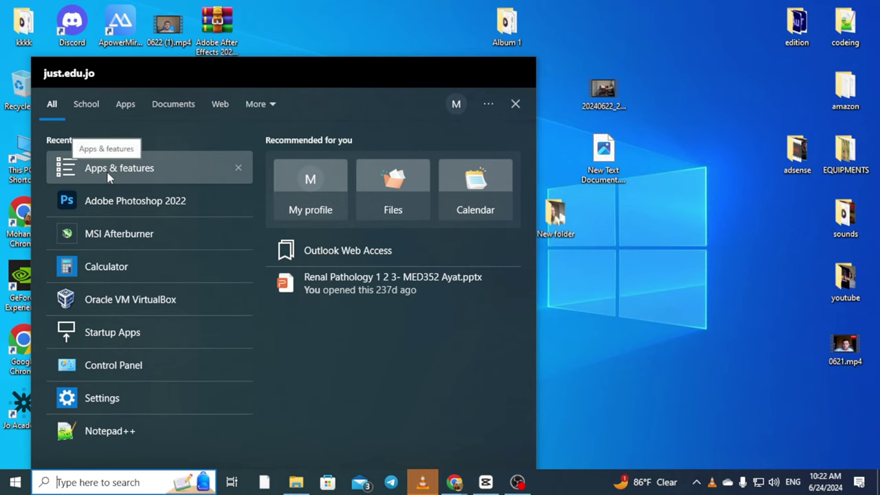
{"action": "left_click", "coordinate": [106, 177]}
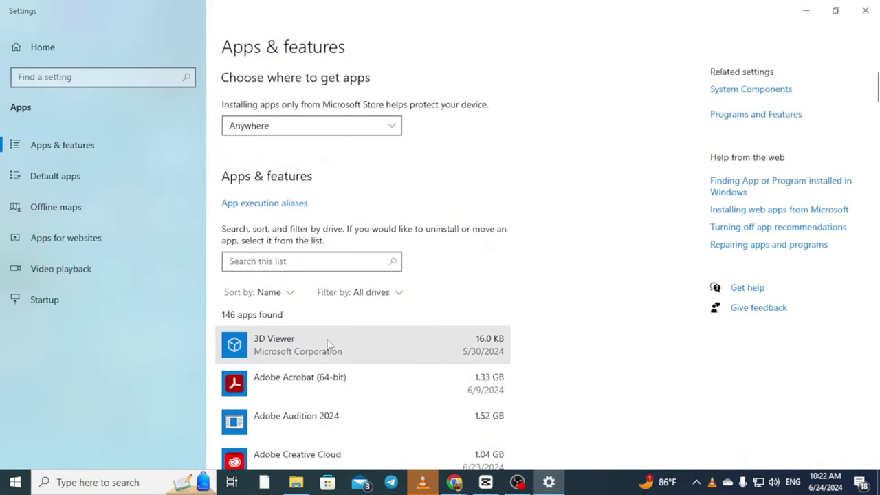
Look through the list of installed apps for programs that are no longer needed
{"action": "scroll", "coordinate": [328, 346], "scroll_direction": "down", "scroll_amount": 1}
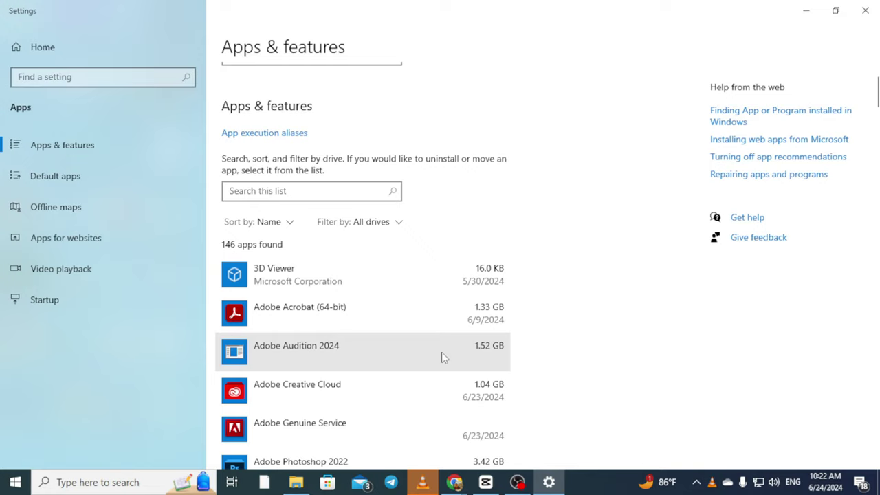
{"action": "scroll", "coordinate": [378, 382], "scroll_direction": "down", "scroll_amount": 5}
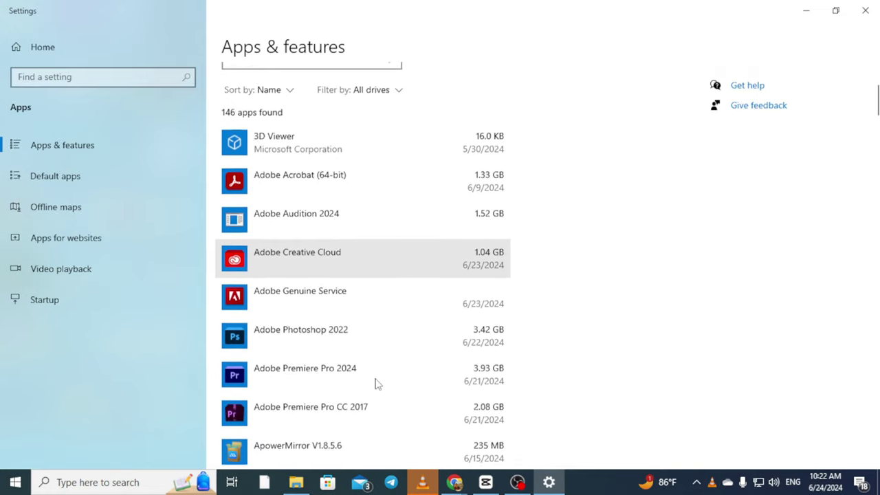
{"action": "scroll", "coordinate": [378, 384], "scroll_direction": "down", "scroll_amount": 8}
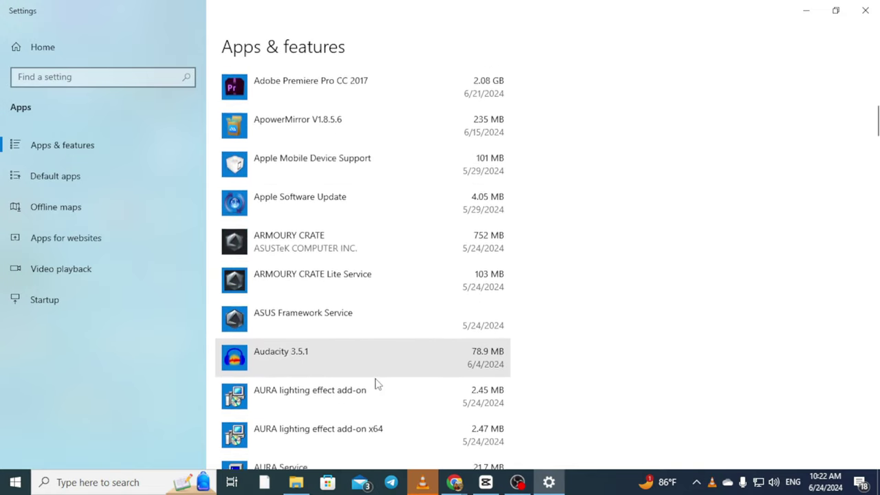
{"action": "scroll", "coordinate": [377, 384], "scroll_direction": "down", "scroll_amount": 2}
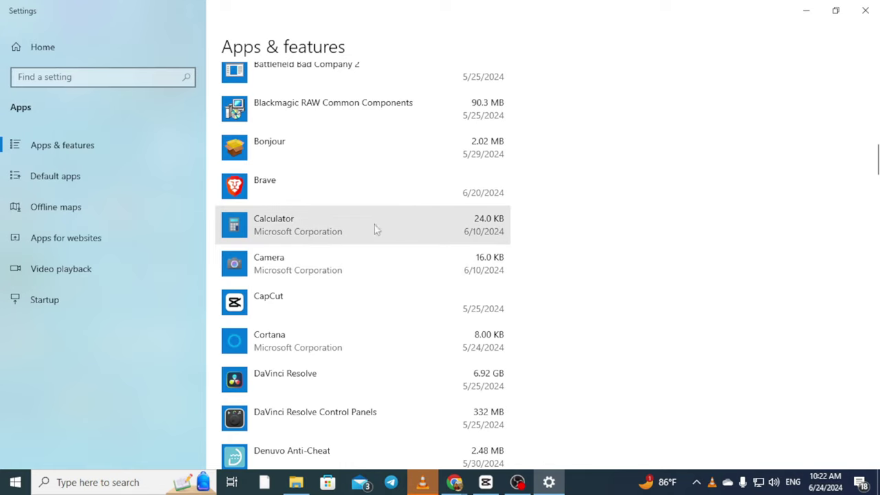
{"action": "scroll", "coordinate": [359, 262], "scroll_direction": "down", "scroll_amount": 7}
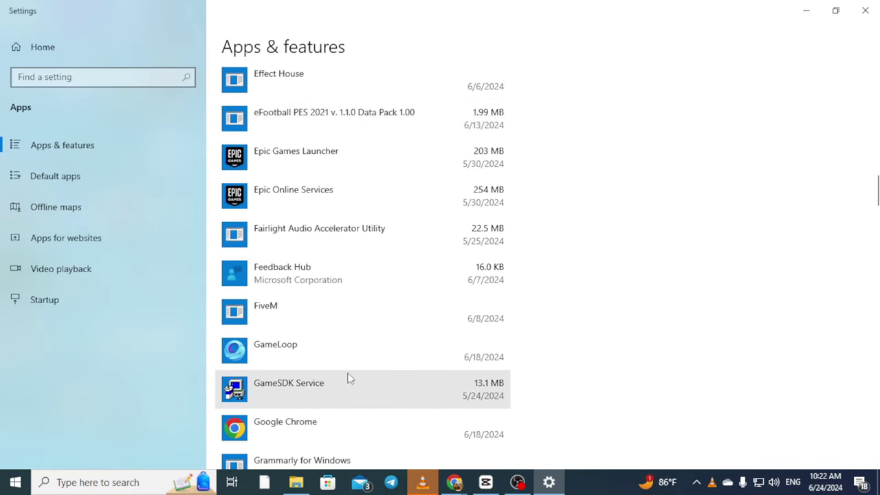
{"action": "scroll", "coordinate": [348, 378], "scroll_direction": "down", "scroll_amount": 1}
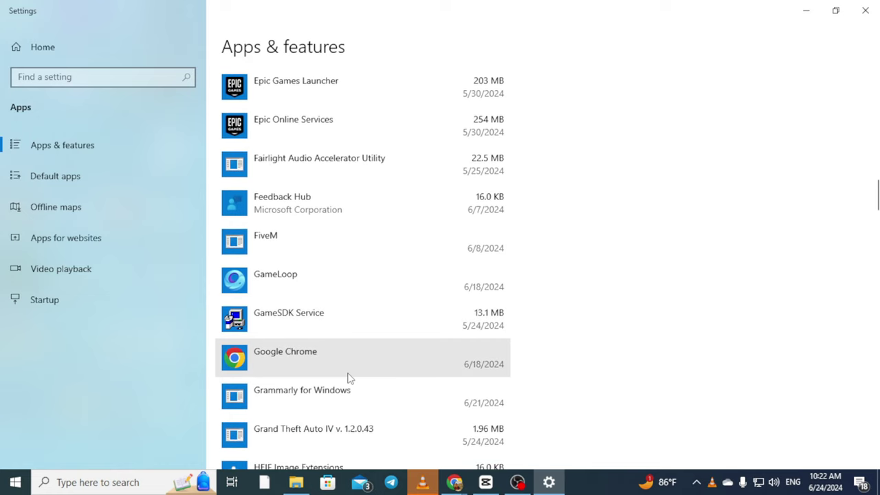
{"action": "scroll", "coordinate": [348, 377], "scroll_direction": "down", "scroll_amount": 6}
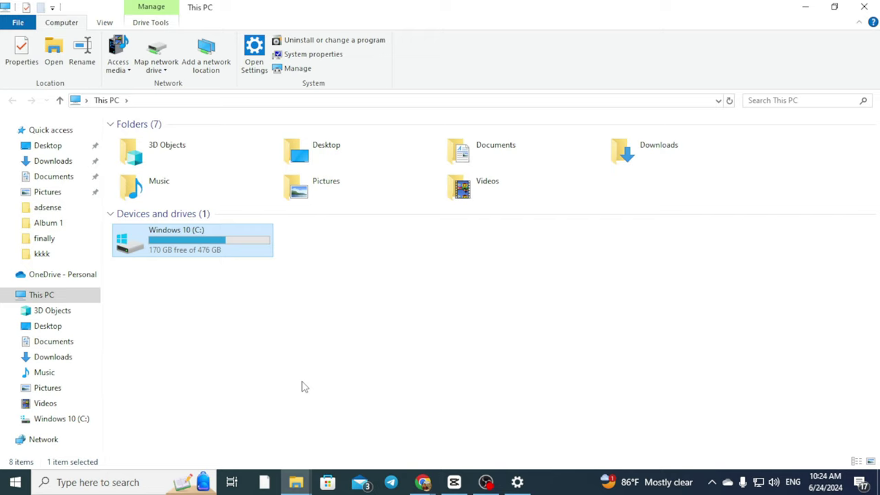
In File Explorer, open the properties of the Windows 10 (C:) drive and launch its optimize and defragment tool
{"action": "left_click", "coordinate": [288, 372]}
{"action": "left_click", "coordinate": [231, 250]}
{"action": "right_click", "coordinate": [231, 250]}
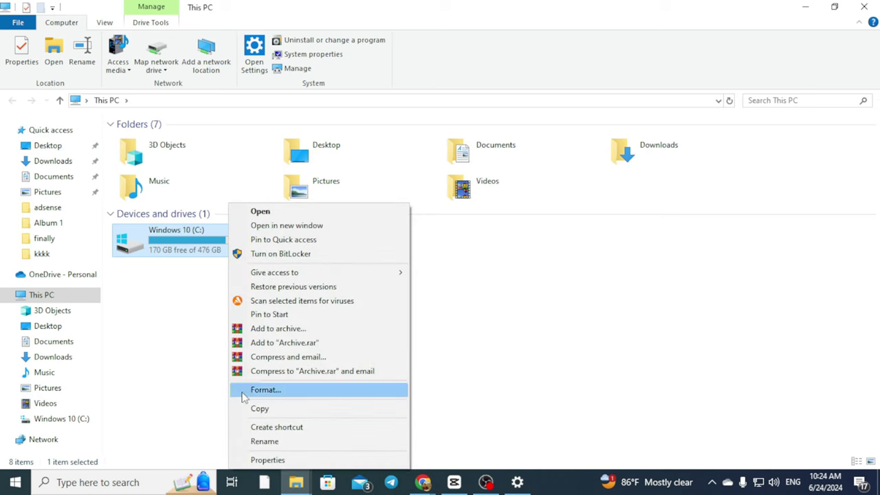
{"action": "left_click", "coordinate": [294, 458]}
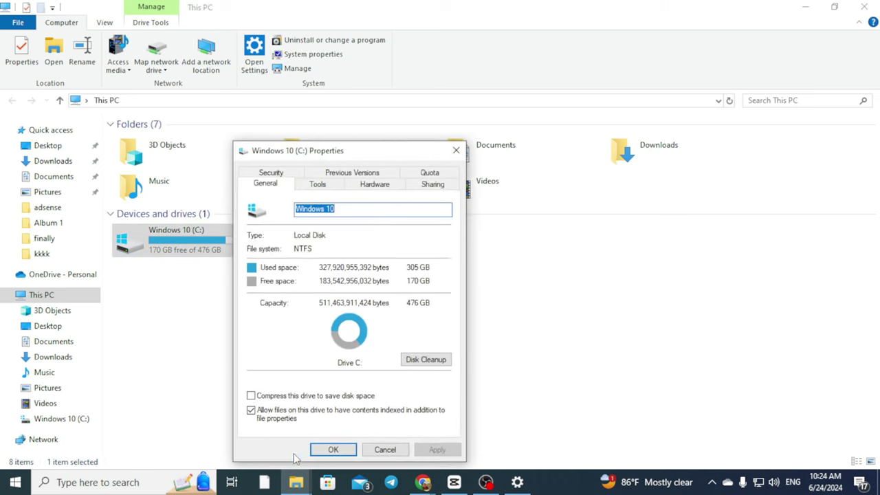
{"action": "left_click", "coordinate": [317, 188]}
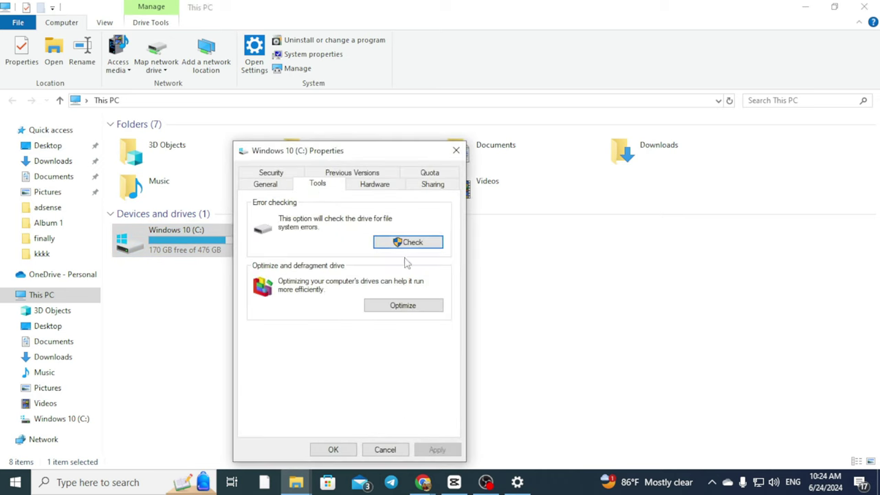
{"action": "left_click", "coordinate": [409, 305]}
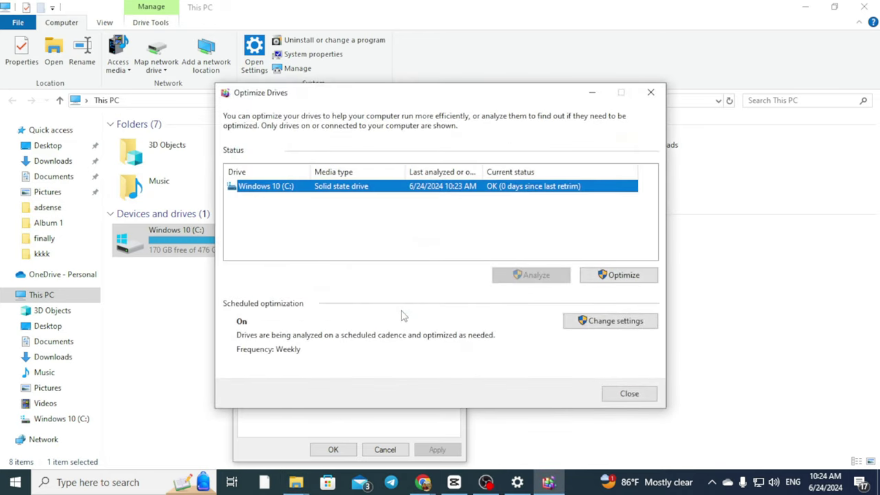
Optimize the Windows 10 (C:) drive and close both the Optimize Drives window and the drive properties
{"action": "left_click", "coordinate": [603, 282]}
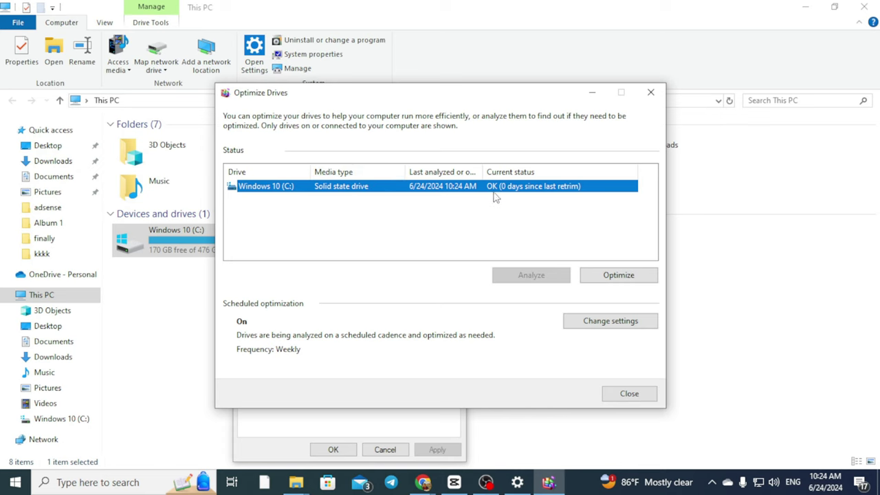
{"action": "left_click", "coordinate": [629, 394]}
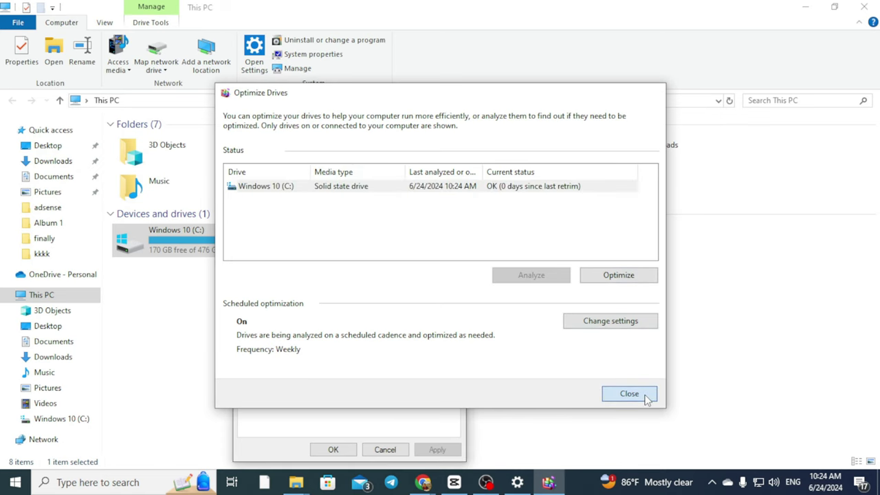
{"action": "left_click", "coordinate": [332, 448]}
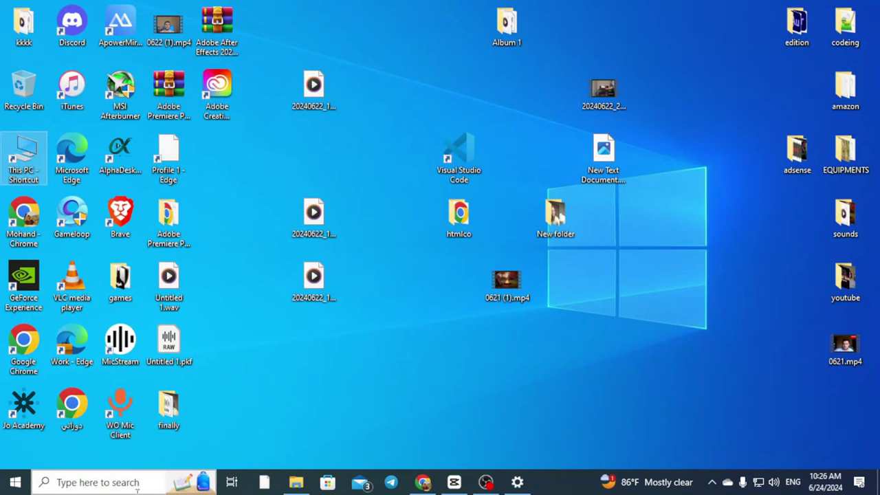
Open Disk Cleanup from the recent Windows searches and review the file categories offered for deletion
{"action": "left_click", "coordinate": [124, 482]}
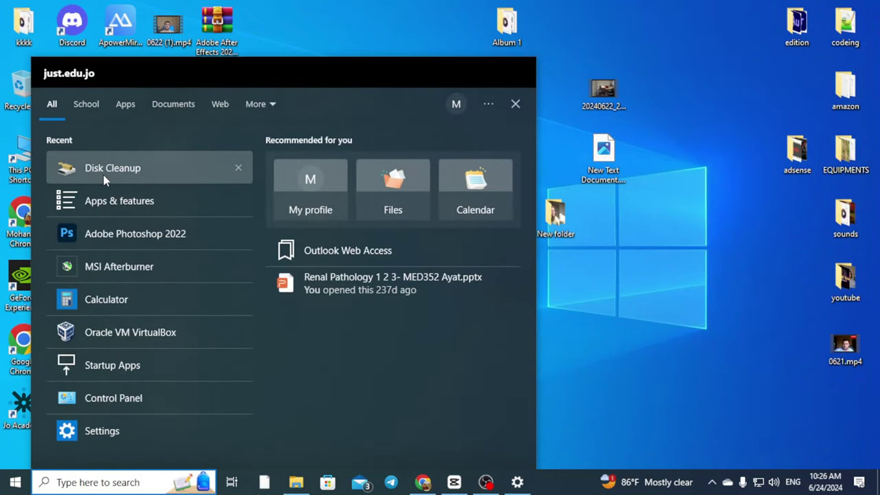
{"action": "left_click", "coordinate": [122, 172]}
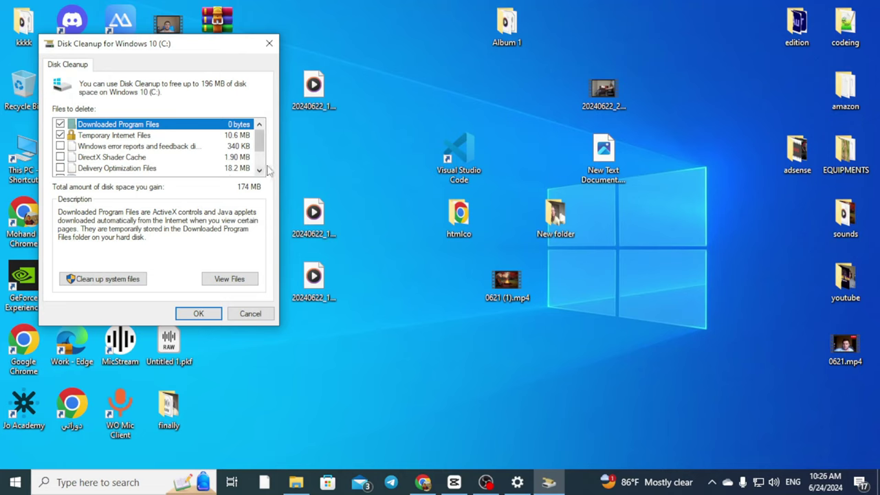
{"action": "scroll", "coordinate": [138, 153], "scroll_direction": "down", "scroll_amount": 1}
{"action": "scroll", "coordinate": [137, 152], "scroll_direction": "up", "scroll_amount": 1}
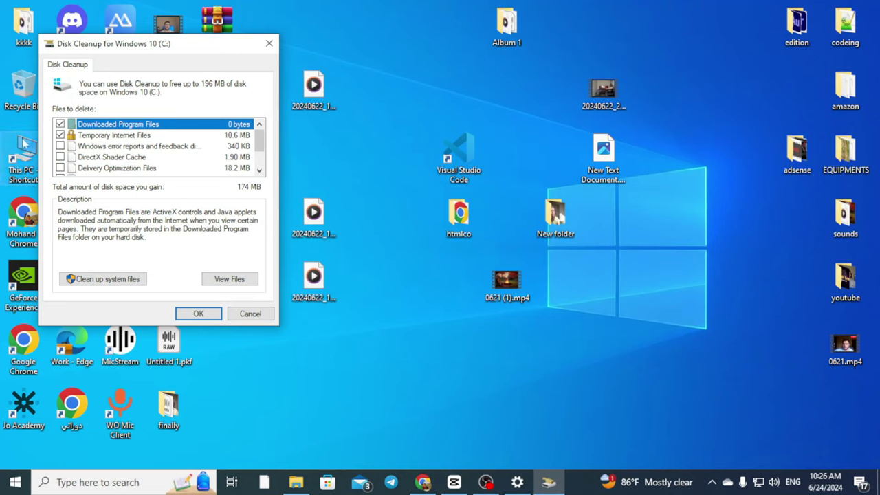
{"action": "scroll", "coordinate": [132, 151], "scroll_direction": "down", "scroll_amount": 1}
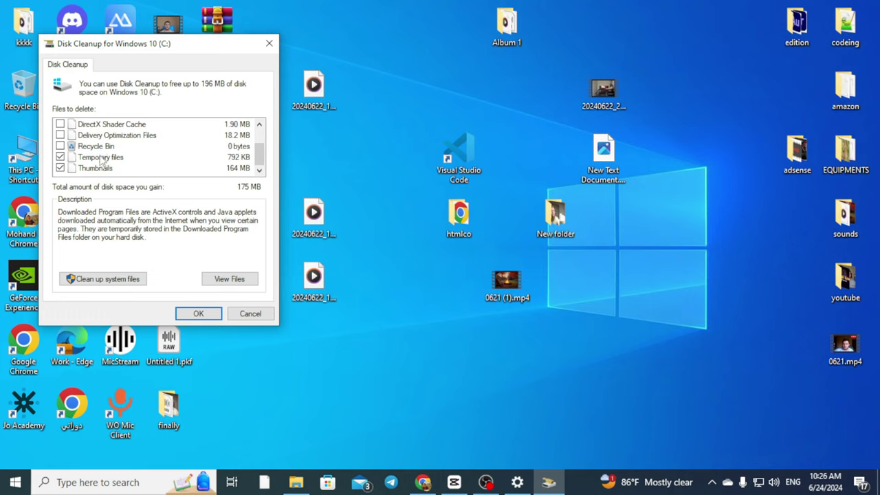
Include Windows error reports, DirectX Shader Cache and Delivery Optimization Files in the cleanup, and run it with permanent deletion confirmed
{"action": "scroll", "coordinate": [102, 159], "scroll_direction": "up", "scroll_amount": 1}
{"action": "left_click", "coordinate": [59, 147]}
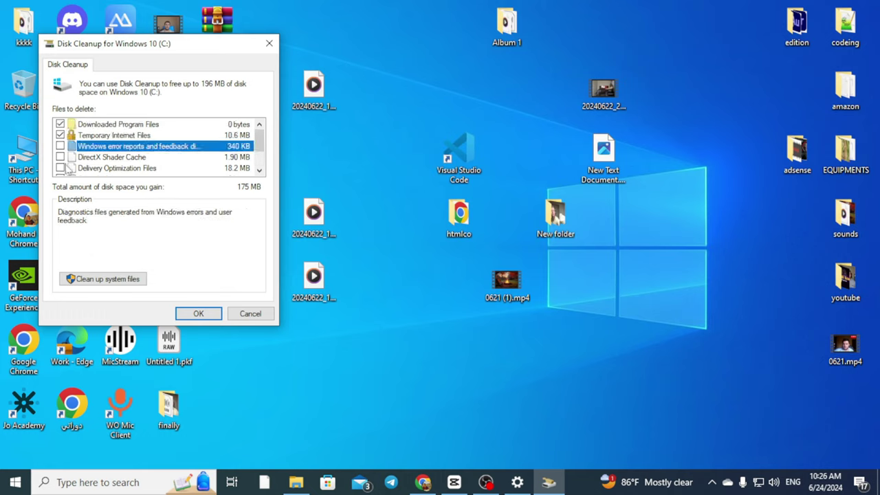
{"action": "left_click", "coordinate": [59, 168]}
{"action": "scroll", "coordinate": [132, 159], "scroll_direction": "down", "scroll_amount": 1}
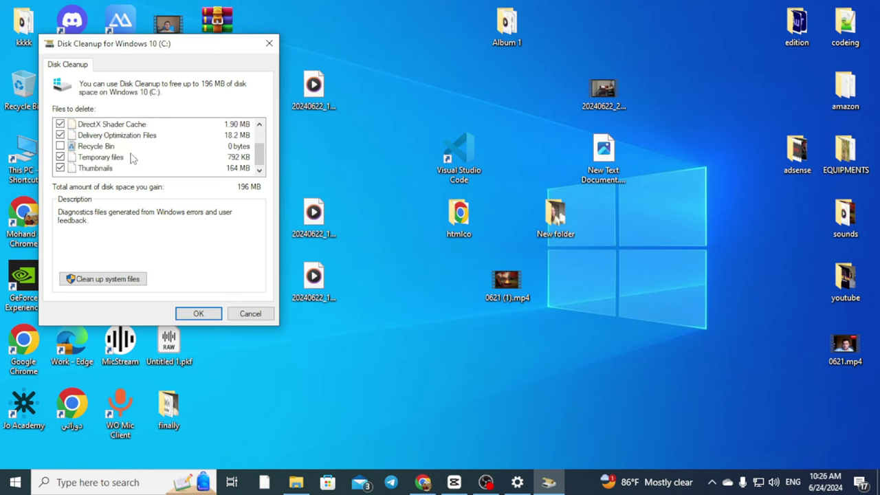
{"action": "left_click", "coordinate": [198, 314]}
{"action": "left_click", "coordinate": [460, 249]}
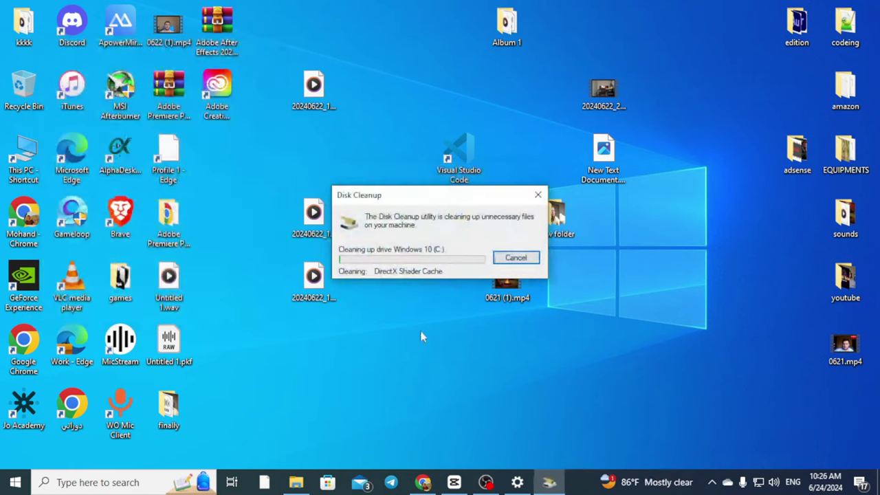